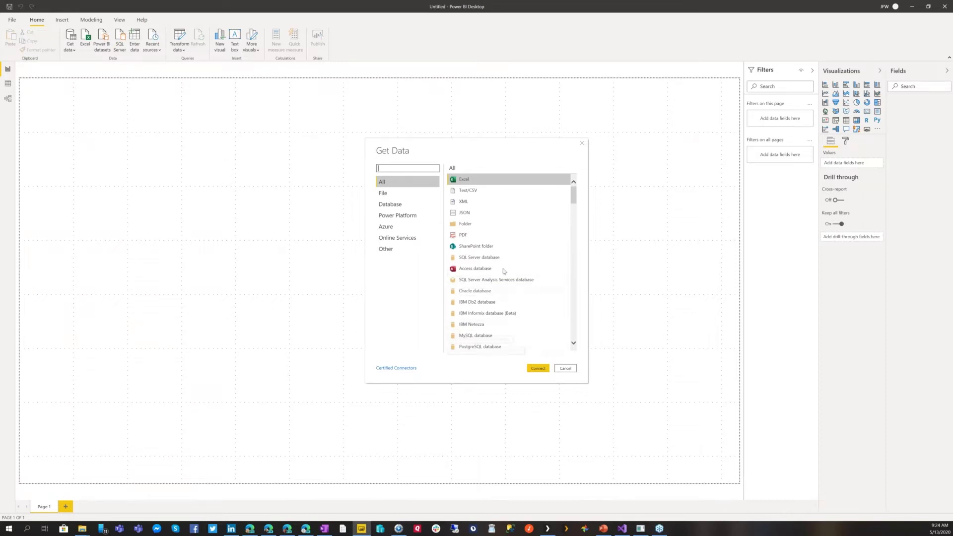
# Connect to an Azure SQL database on server tgtwitterserver.database.windows.net in Import mode, leaving the database name blank.
pyautogui.write('ezure')
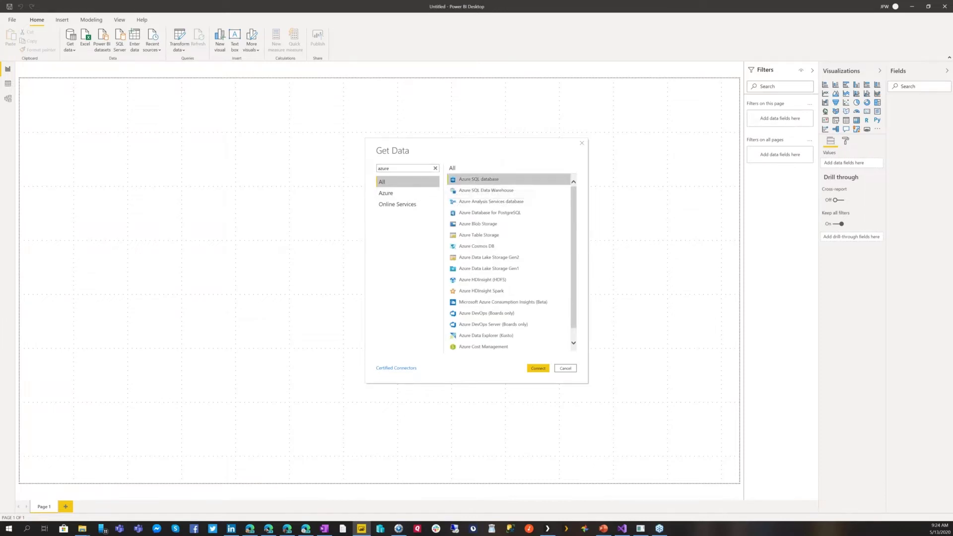
pyautogui.click(539, 368)
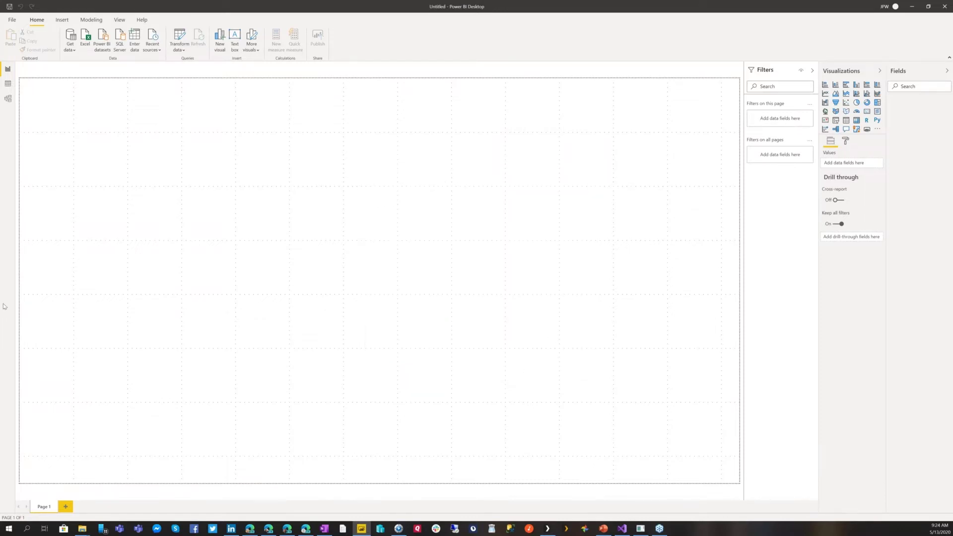
pyautogui.hotkey('alt', 'Tab')
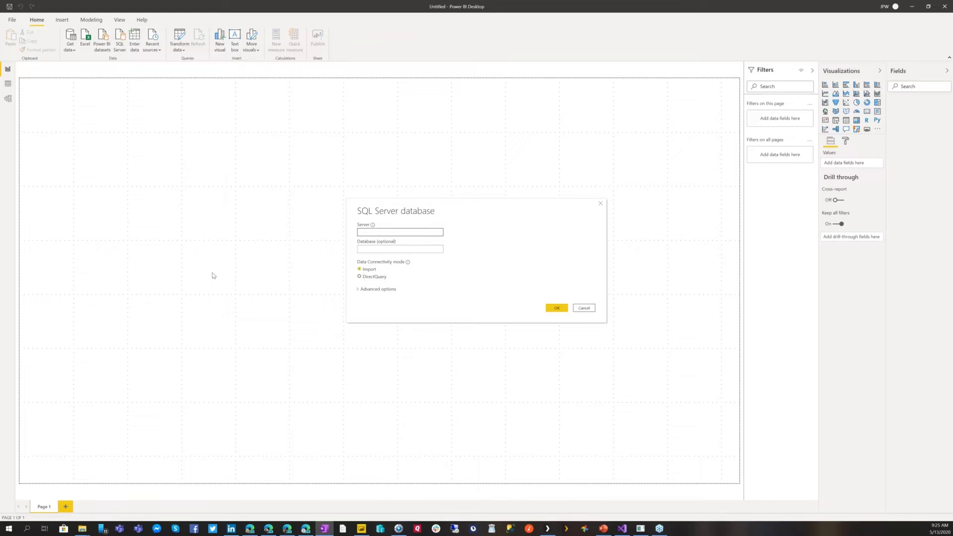
pyautogui.click(407, 232)
pyautogui.write('tgtwitterserver.database.windows.net')
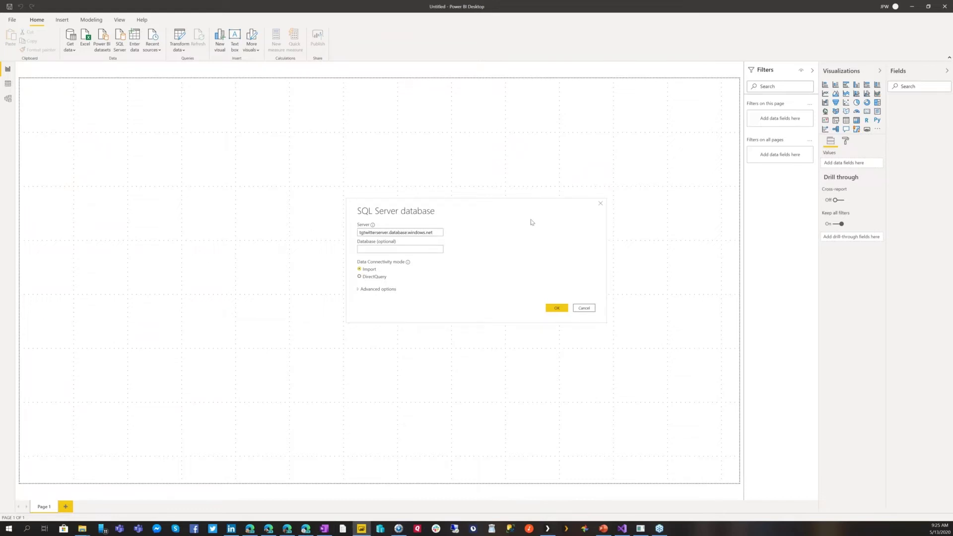
pyautogui.click(398, 248)
pyautogui.click(557, 309)
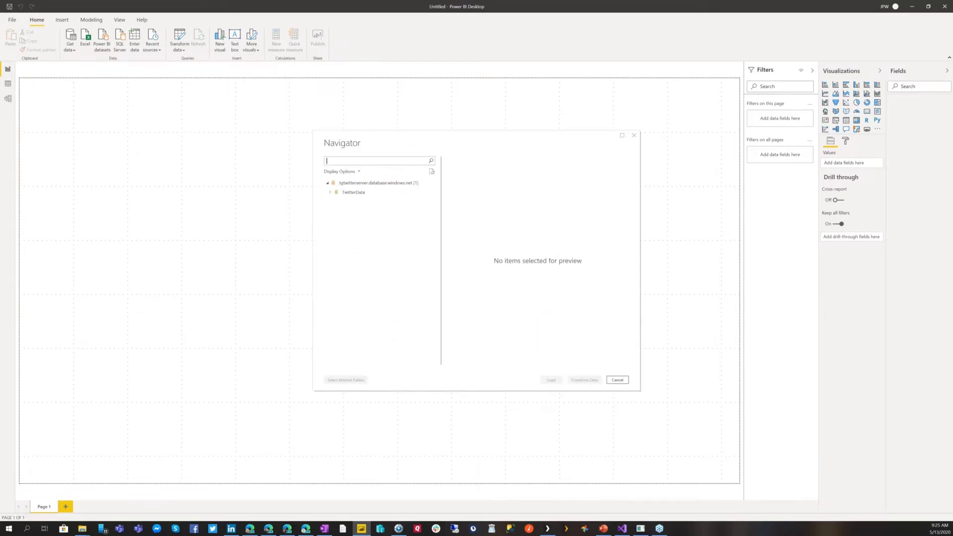
# Select the Tweets table in the TwitterData database and open it for transformation.
pyautogui.click(331, 194)
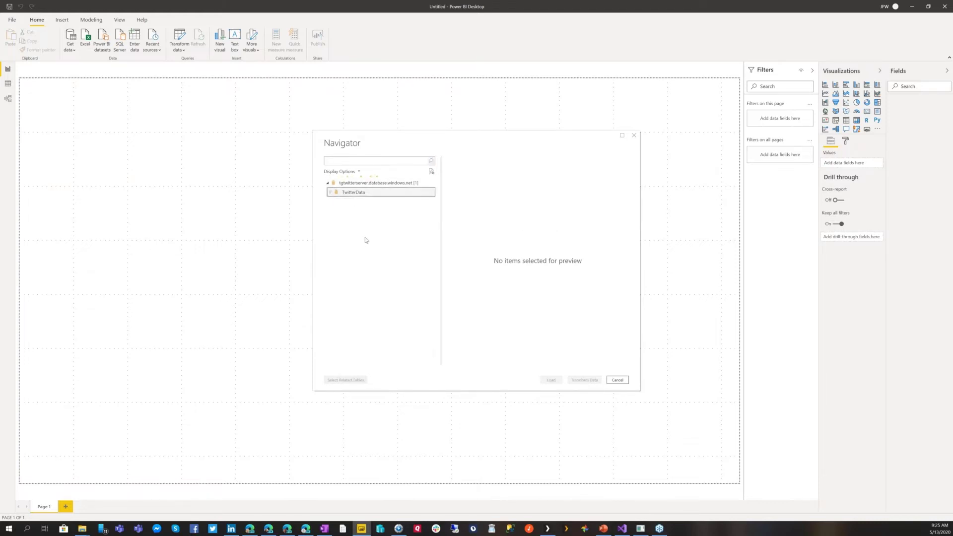
pyautogui.click(339, 285)
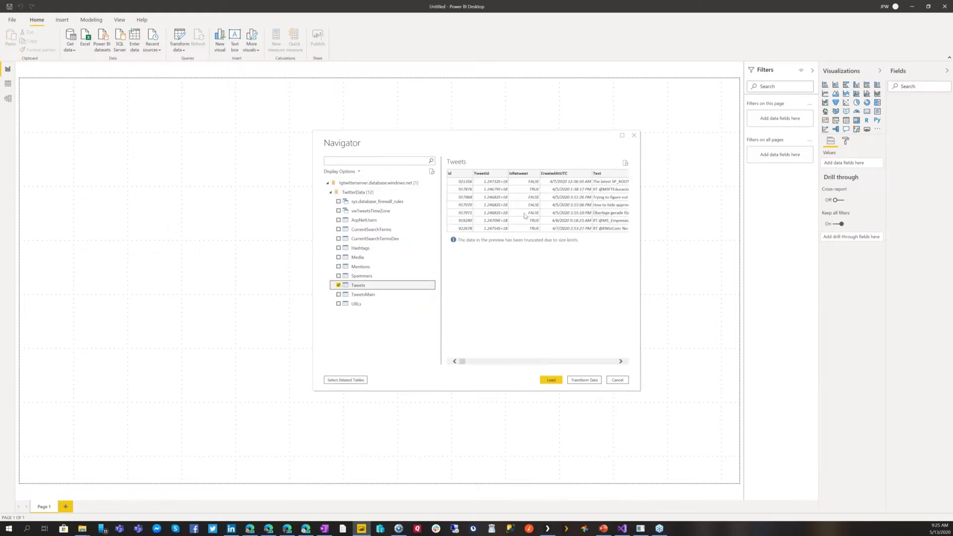
pyautogui.click(585, 381)
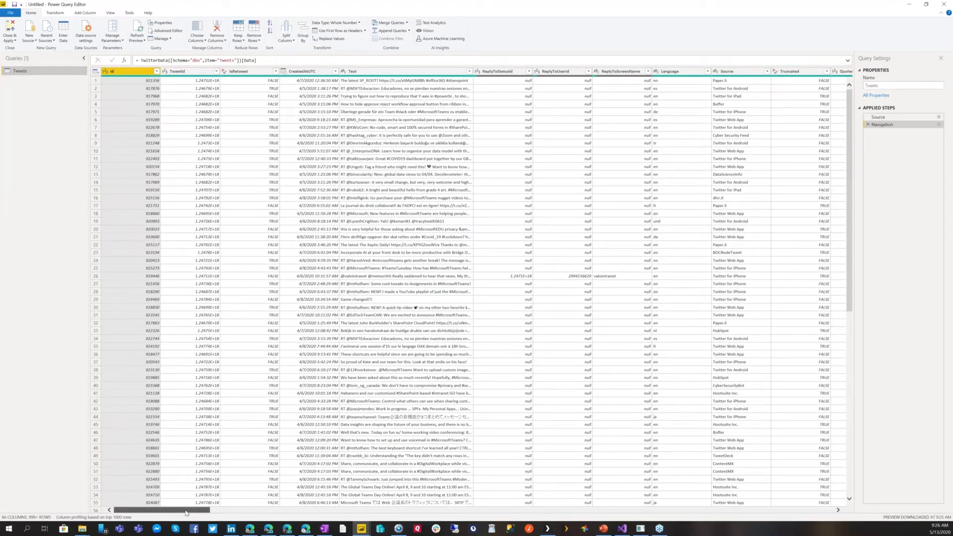
# Filter the CreatedAtUTC column to keep only rows dated after 4/1/2020.
pyautogui.moveTo(186, 511); pyautogui.dragTo(192, 511)
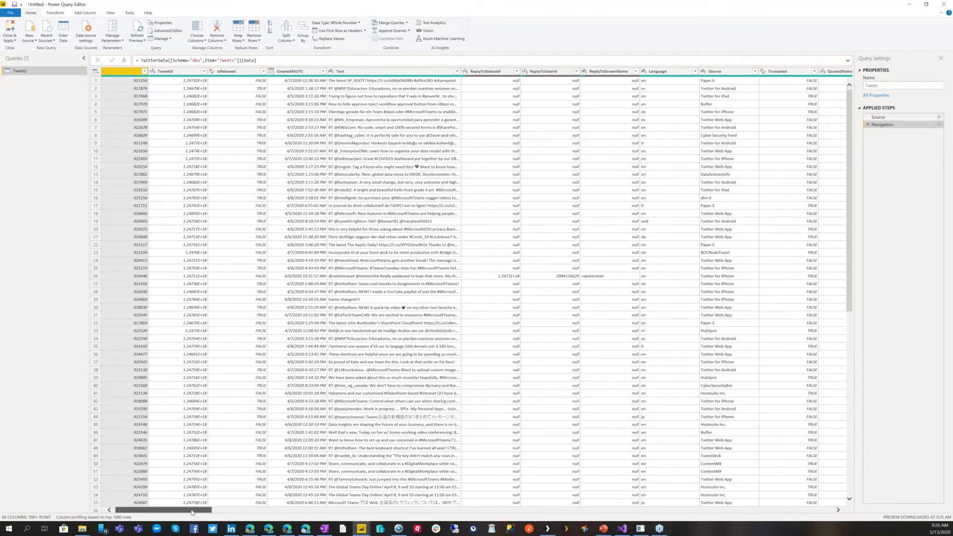
pyautogui.moveTo(192, 512)
pyautogui.mouseDown()
pyautogui.moveTo(208, 509)
pyautogui.moveTo(189, 509)
pyautogui.mouseUp()
pyautogui.click(311, 72)
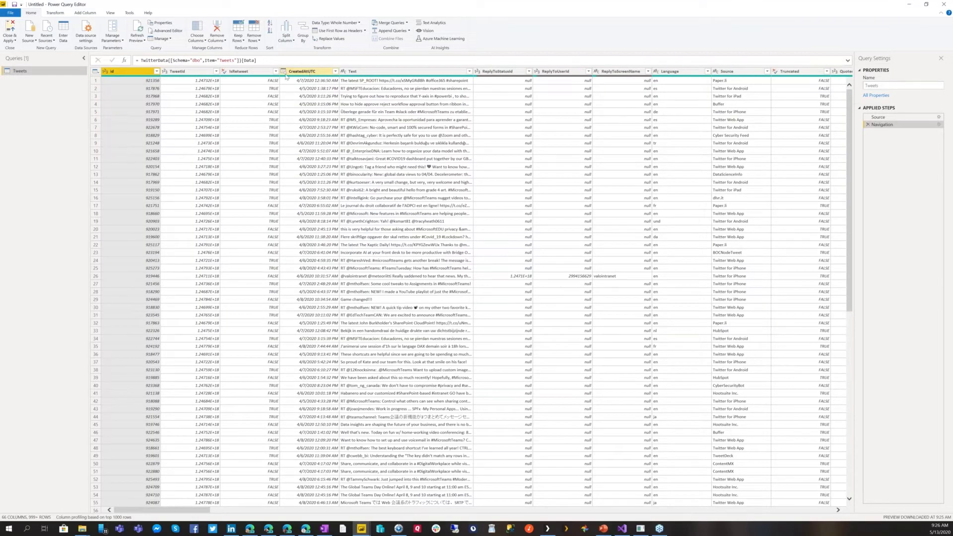
pyautogui.click(332, 72)
pyautogui.click(335, 72)
pyautogui.moveTo(334, 125)
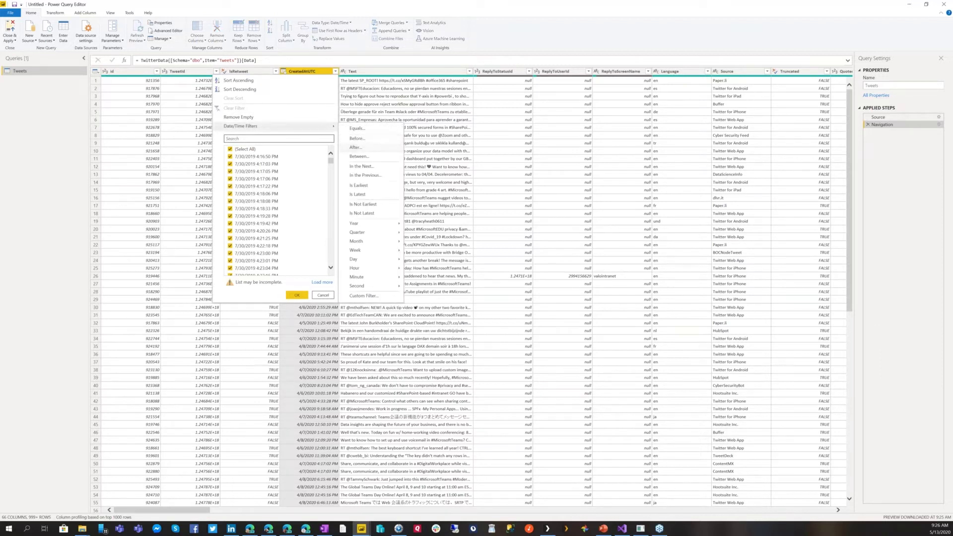
pyautogui.click(355, 147)
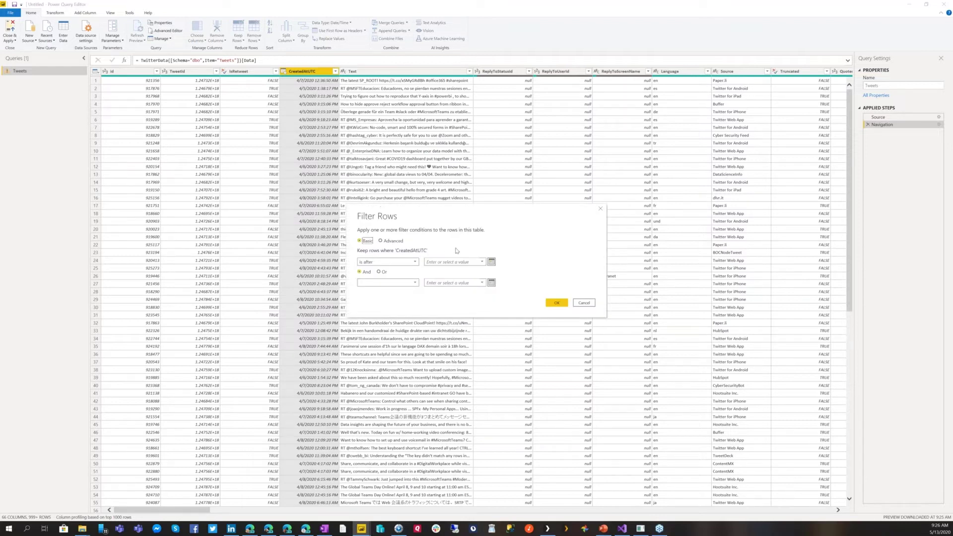
pyautogui.click(492, 262)
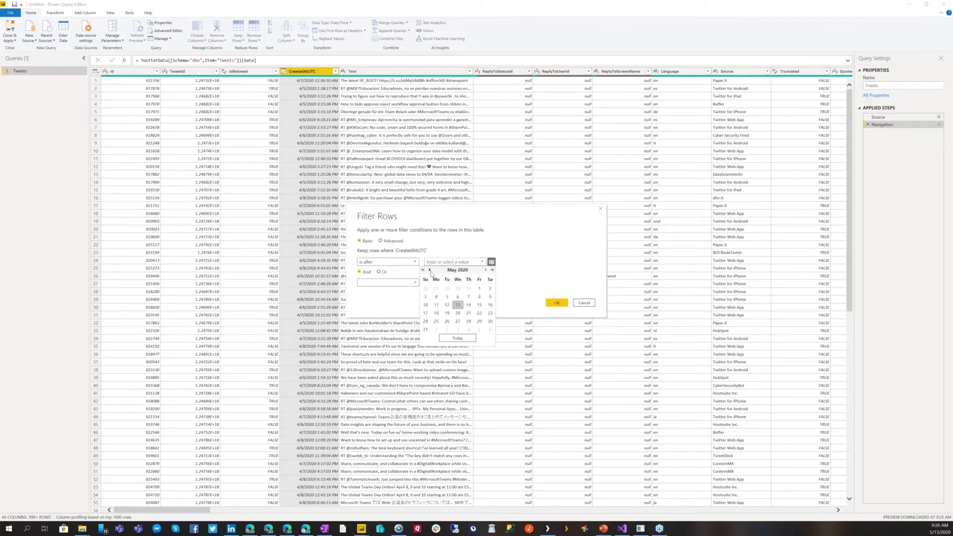
pyautogui.click(430, 271)
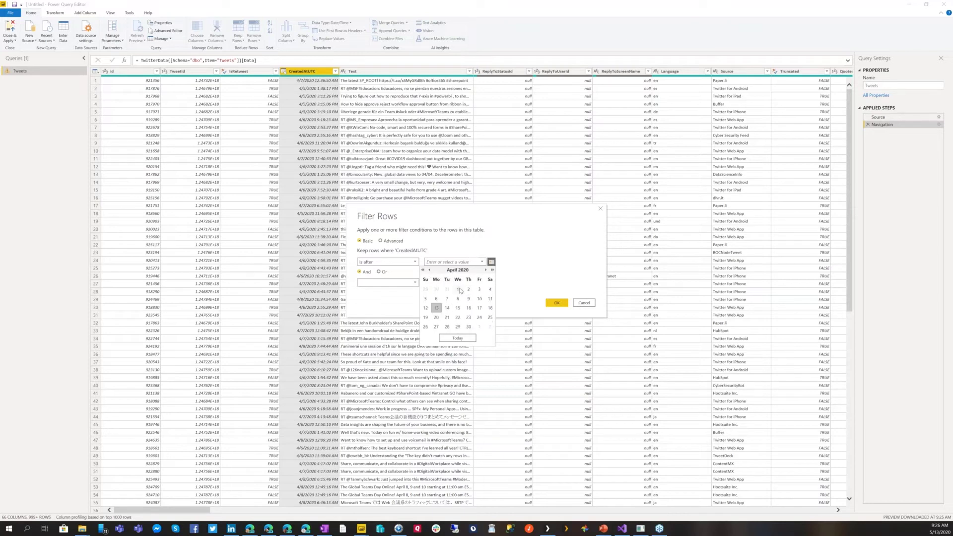
pyautogui.click(457, 290)
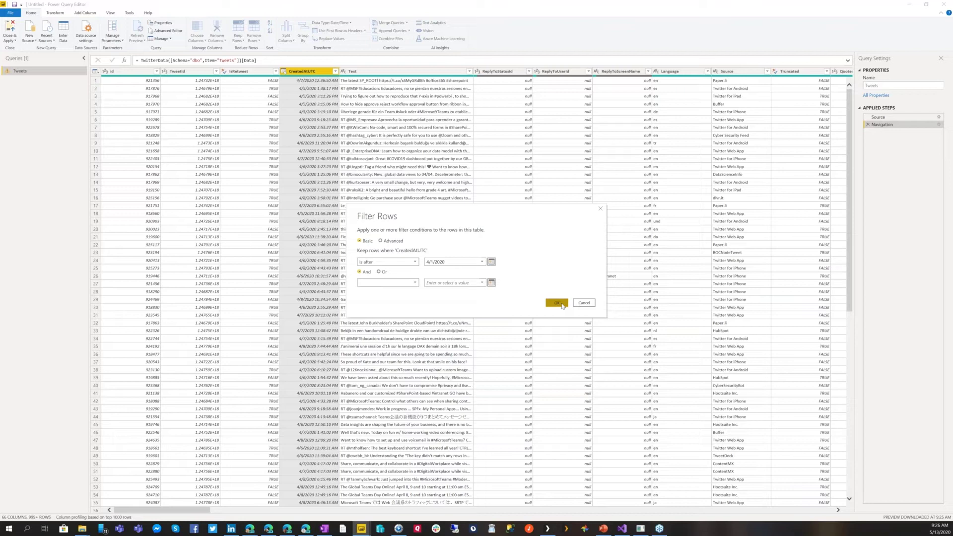
pyautogui.click(557, 304)
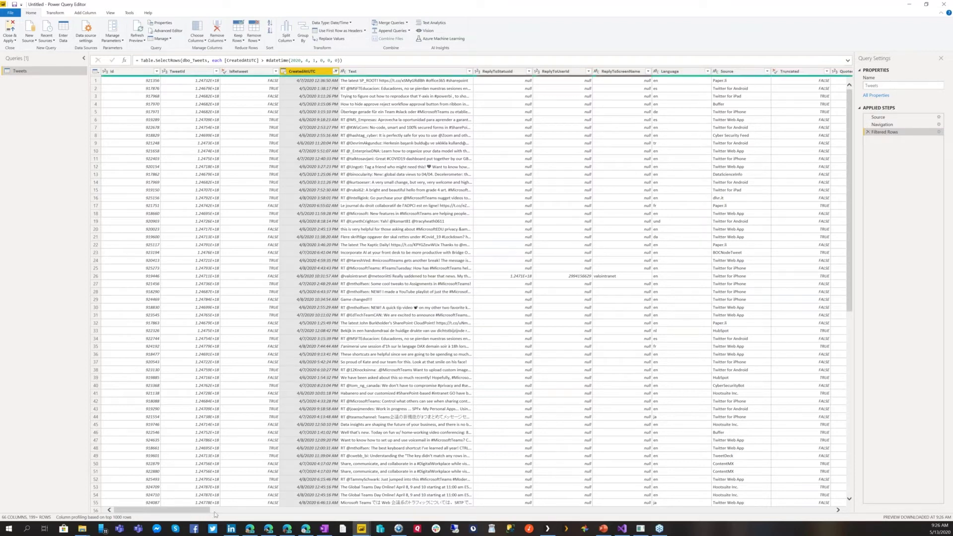
# Filter the SearchTerms column to #PowerBI only, and load the filtered Tweets query into the report.
pyautogui.moveTo(215, 513); pyautogui.dragTo(244, 517)
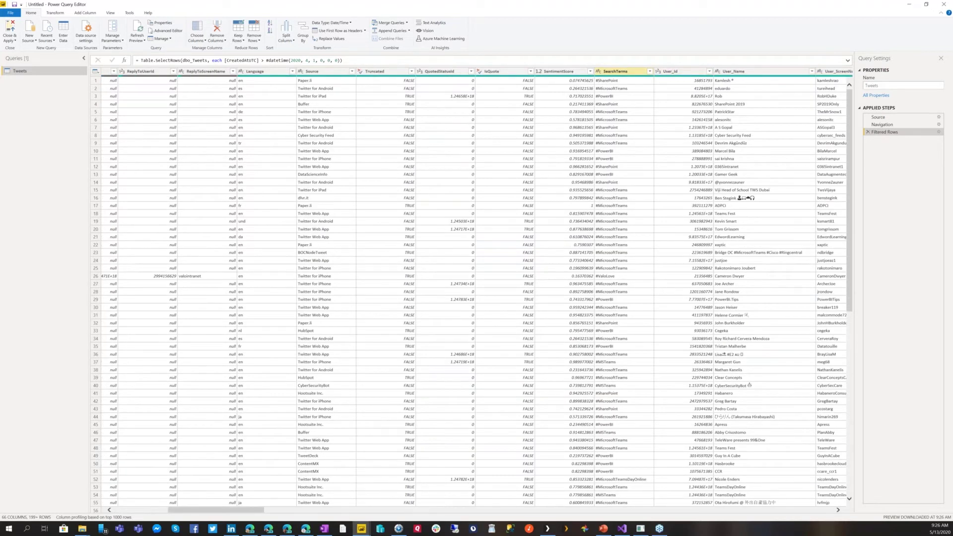
pyautogui.click(650, 71)
pyautogui.click(550, 179)
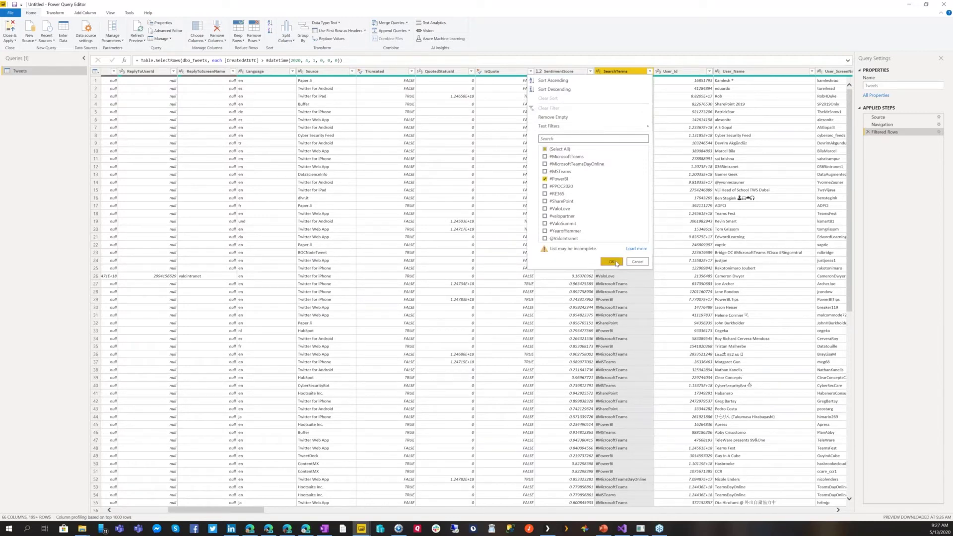
pyautogui.click(614, 262)
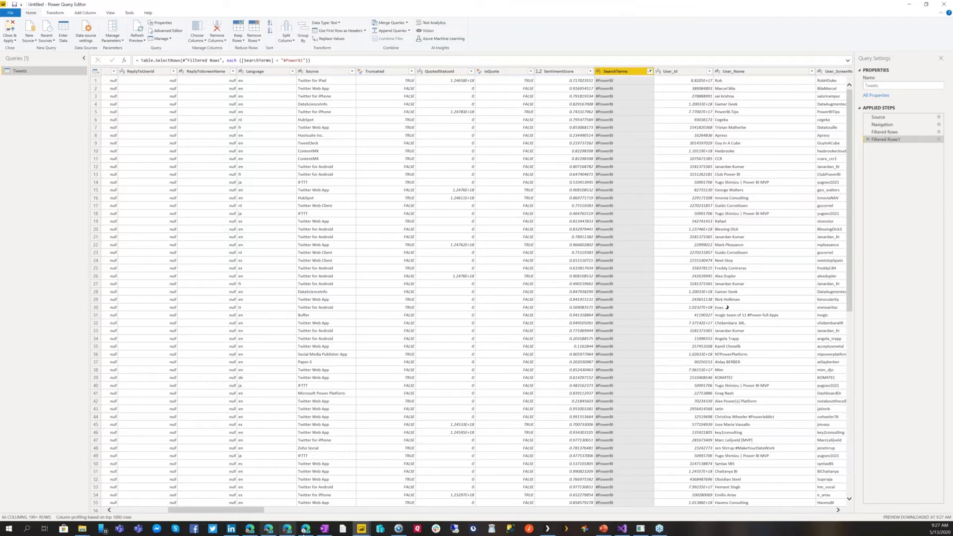
pyautogui.moveTo(246, 510); pyautogui.dragTo(190, 517)
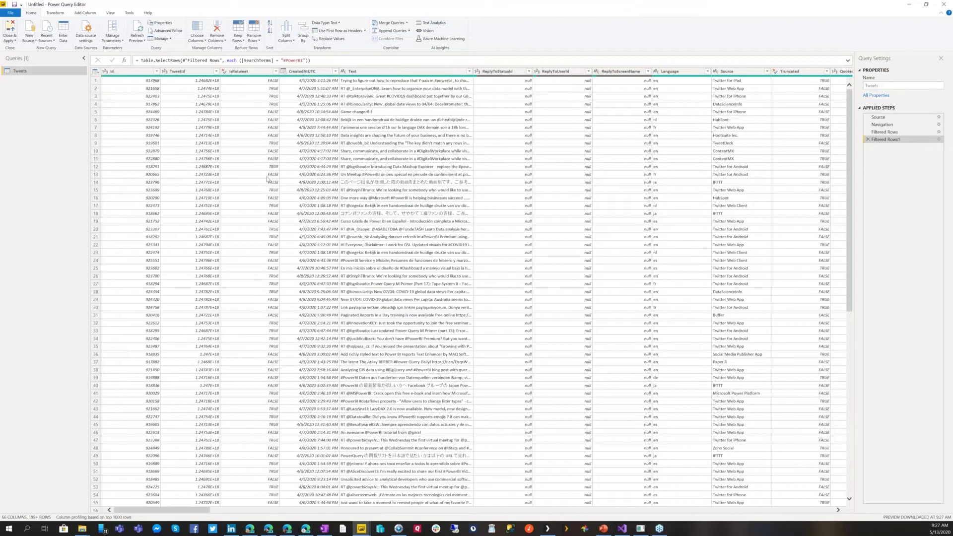
pyautogui.hotkey('alt', 'F4')
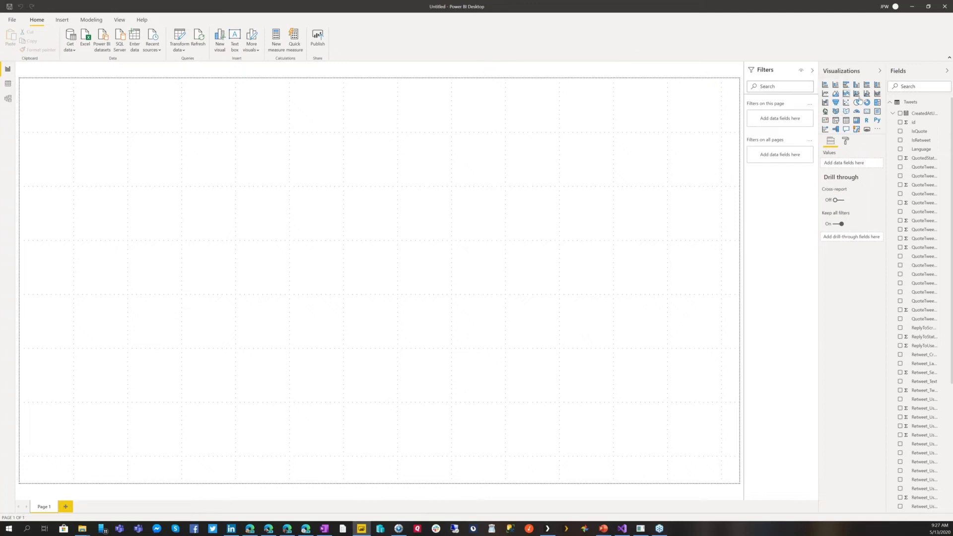
# Add a measure to the Tweets table with the formula Tweets = COUNTROWS(Tweets).
pyautogui.rightClick(920, 103)
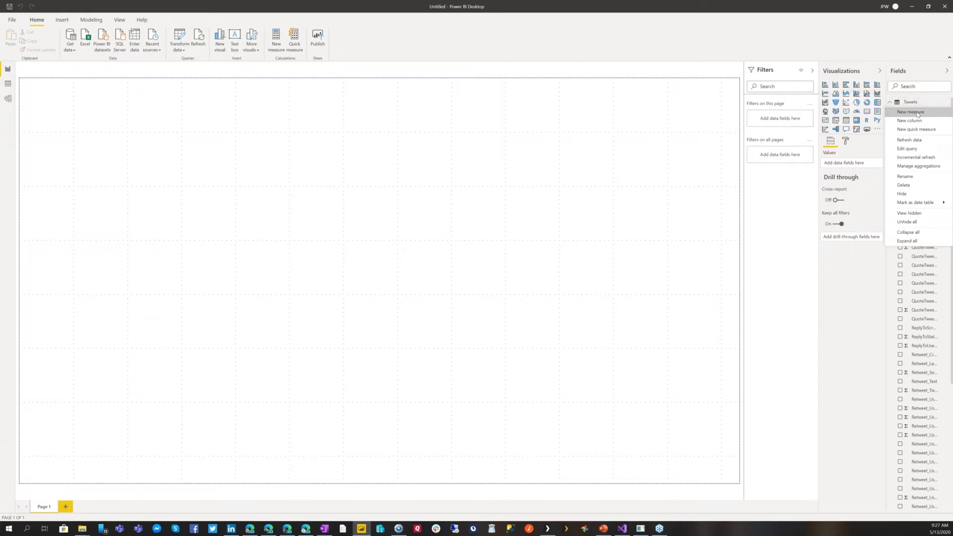
pyautogui.click(580, 85)
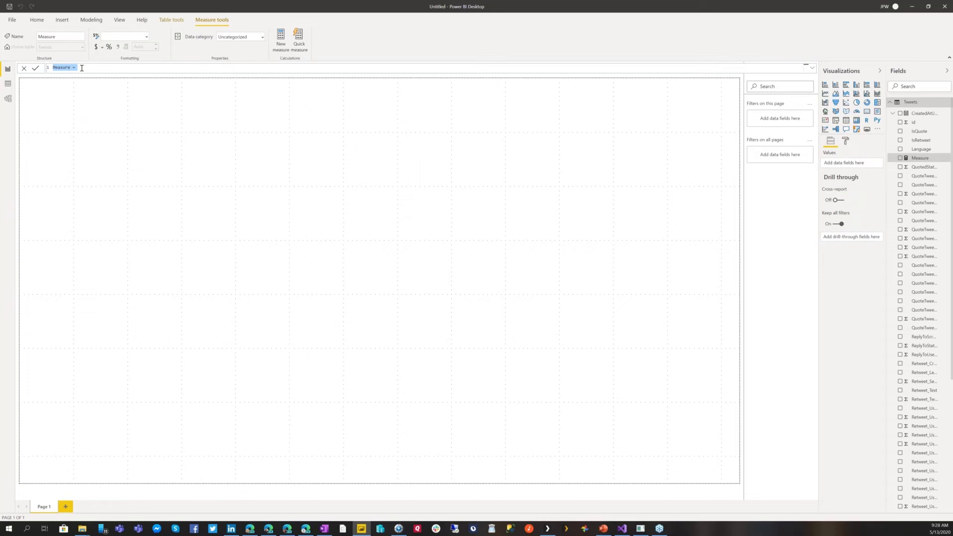
pyautogui.write('Tweets =')
pyautogui.write('OUNT')
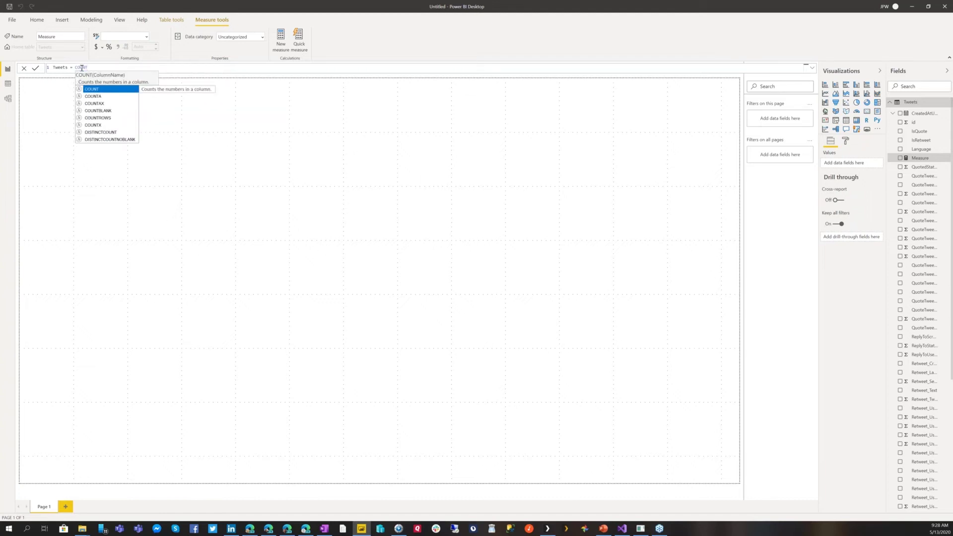
pyautogui.click(101, 119)
pyautogui.doubleClick(101, 120)
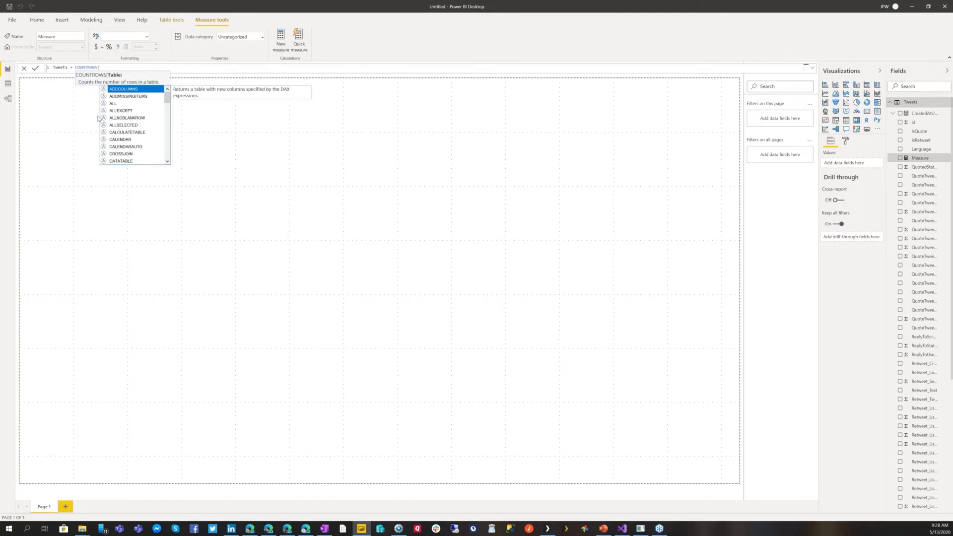
pyautogui.write('Tweets')
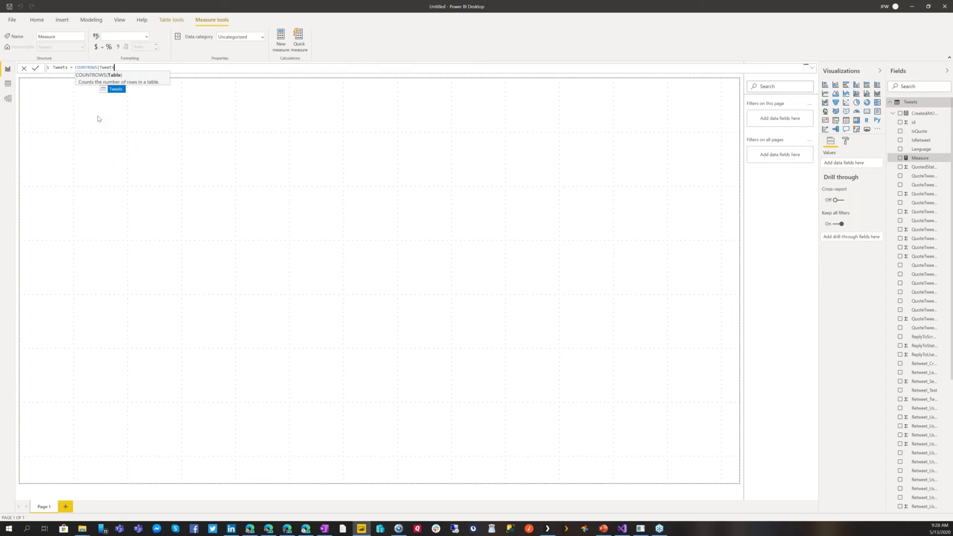
pyautogui.write(')')
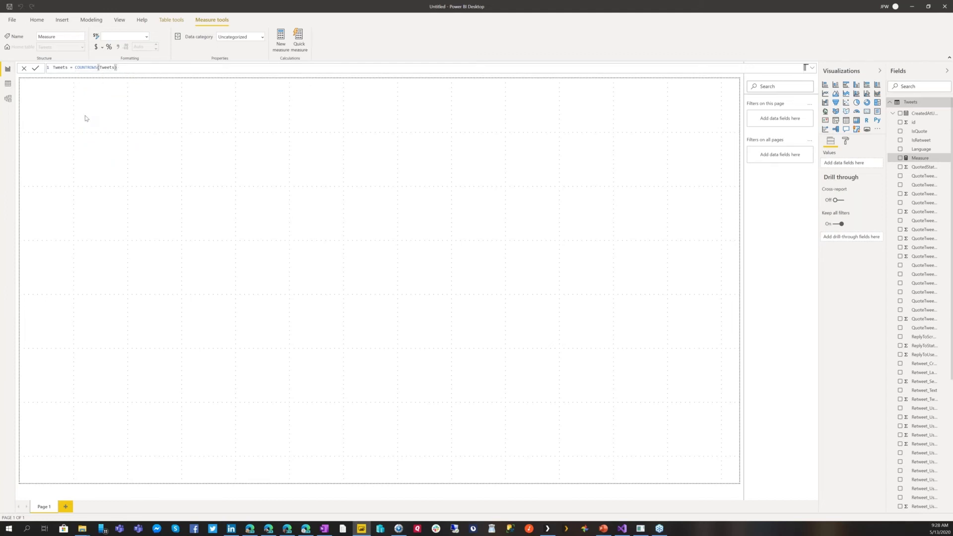
pyautogui.click(36, 70)
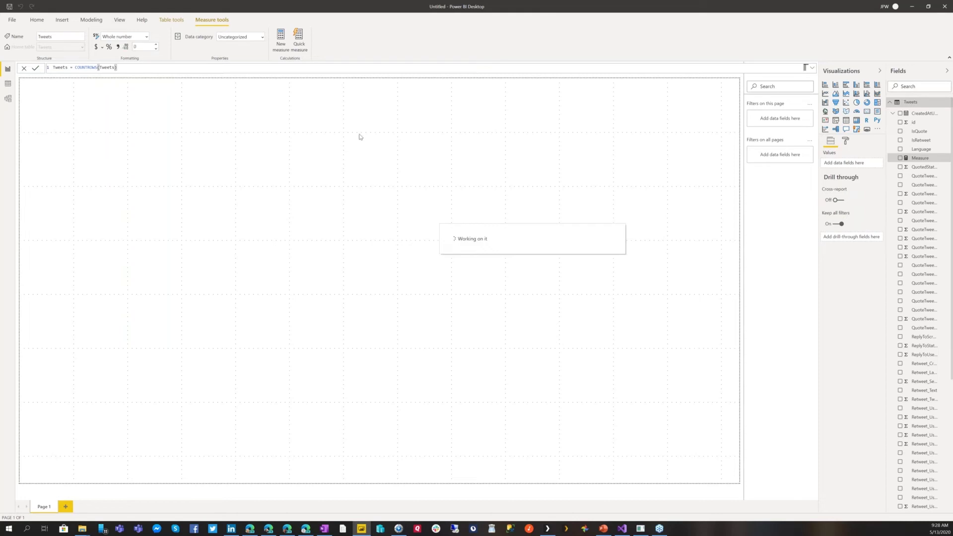
pyautogui.click(625, 110)
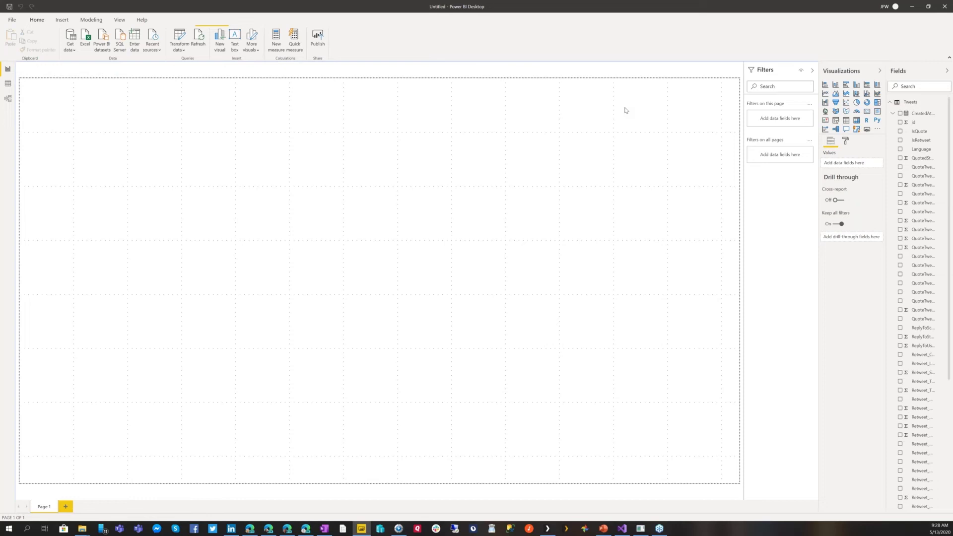
# Add the Tweets measure to the report page and display it as a card visual.
pyautogui.scroll(-5, 911, 372)
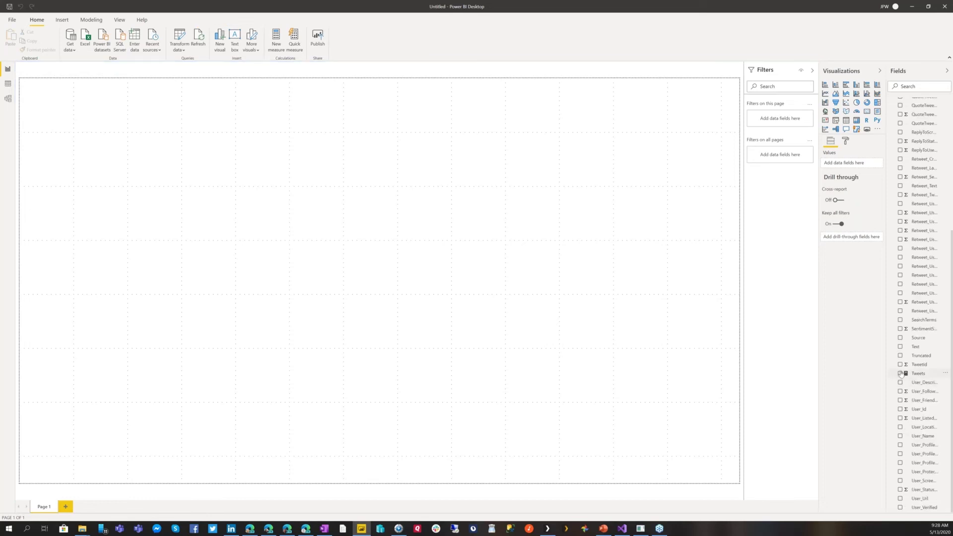
pyautogui.click(901, 374)
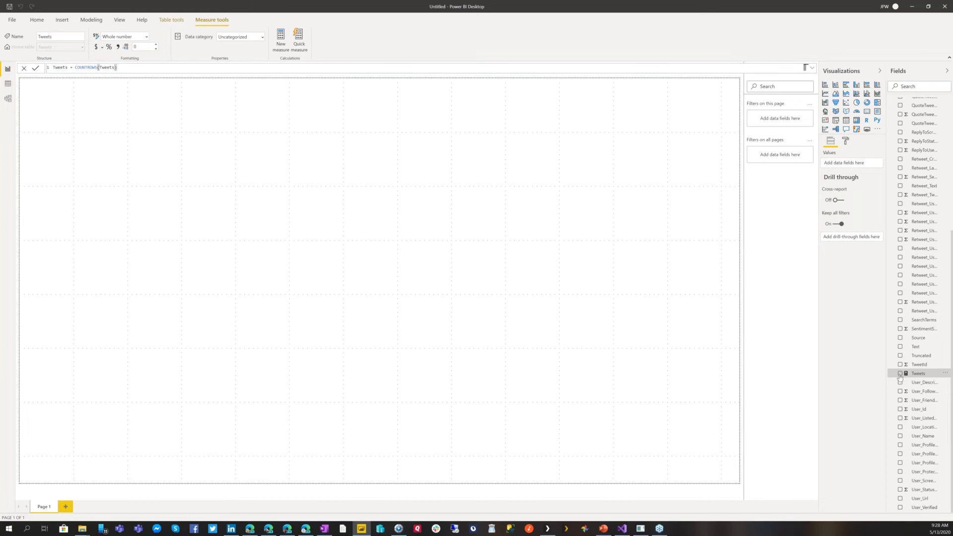
pyautogui.click(901, 374)
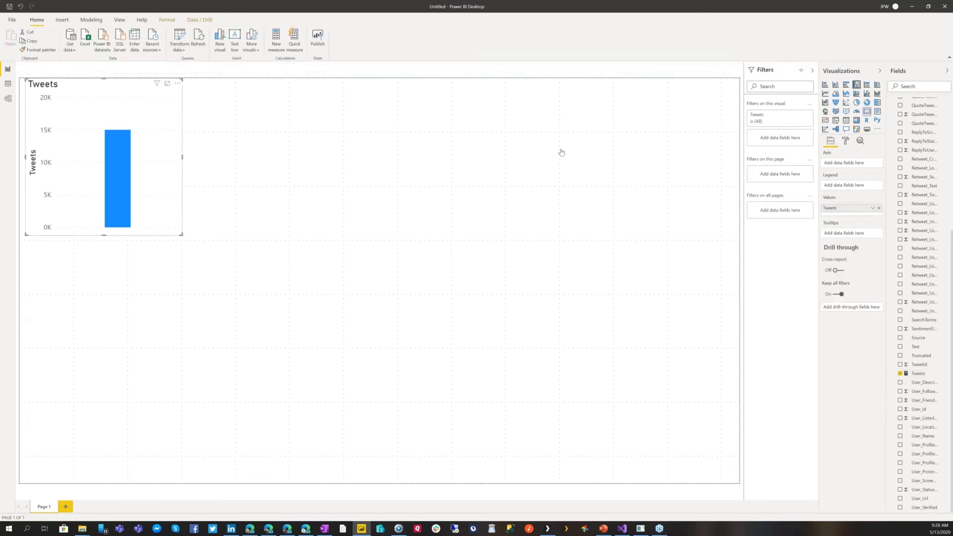
pyautogui.click(866, 112)
# Shrink the Tweets card and move it to the upper-right corner of the report page.
pyautogui.moveTo(182, 234); pyautogui.dragTo(159, 163)
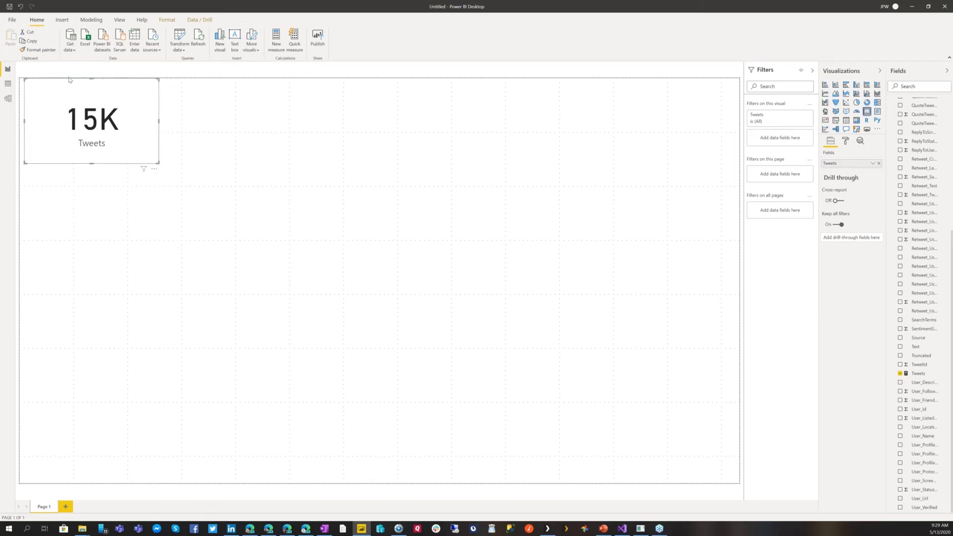
pyautogui.moveTo(76, 92); pyautogui.dragTo(633, 64)
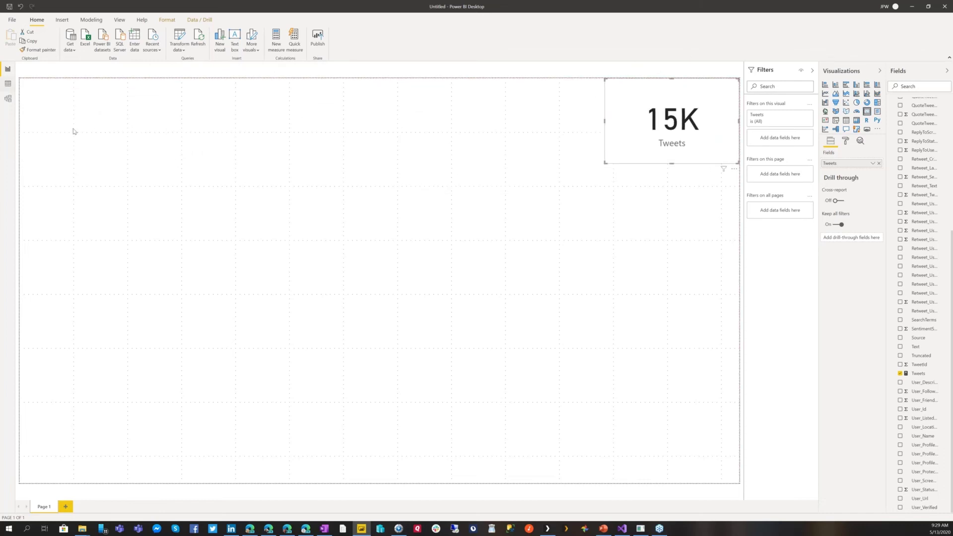
pyautogui.click(50, 115)
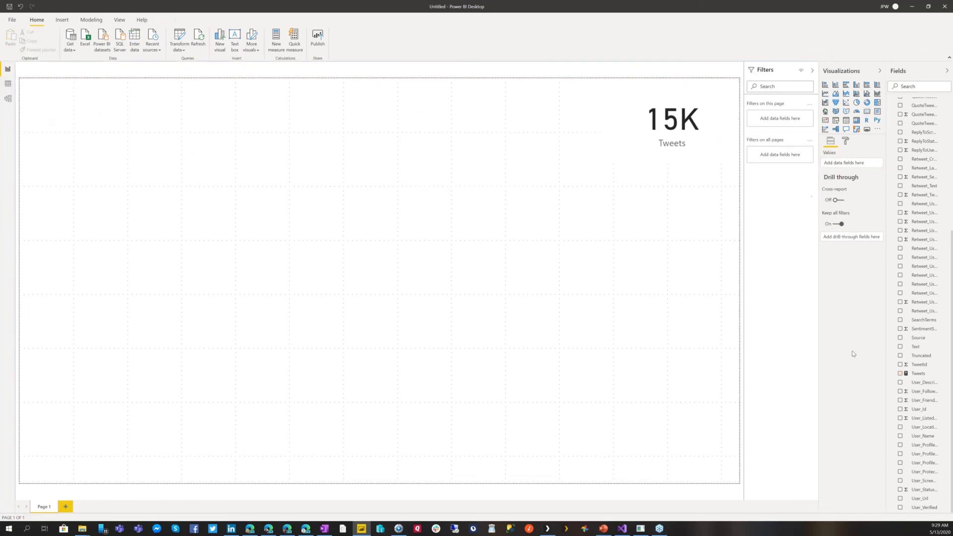
# Create a clustered column chart of Tweets by CreatedAtUTC and place it in the upper-left area of the report page.
pyautogui.click(900, 373)
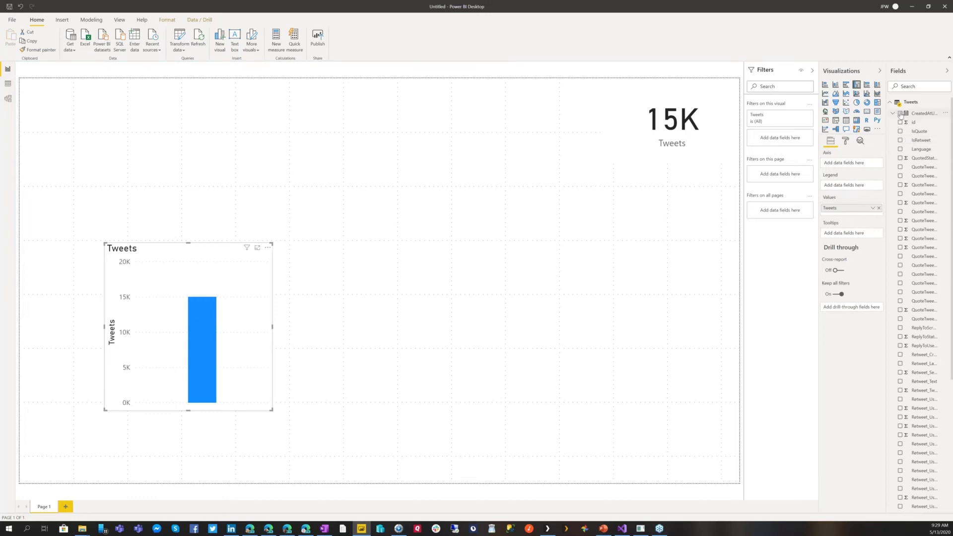
pyautogui.click(901, 113)
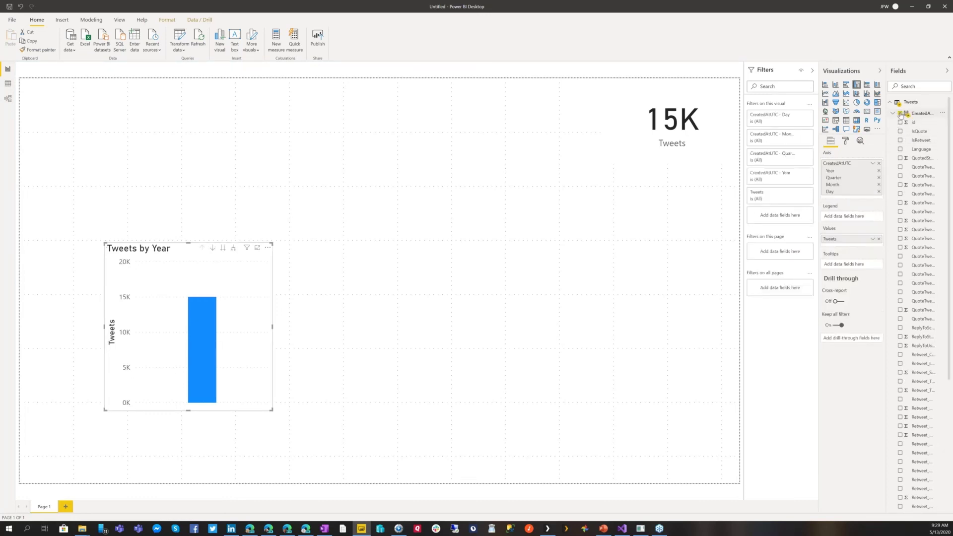
pyautogui.moveTo(178, 245); pyautogui.dragTo(117, 117)
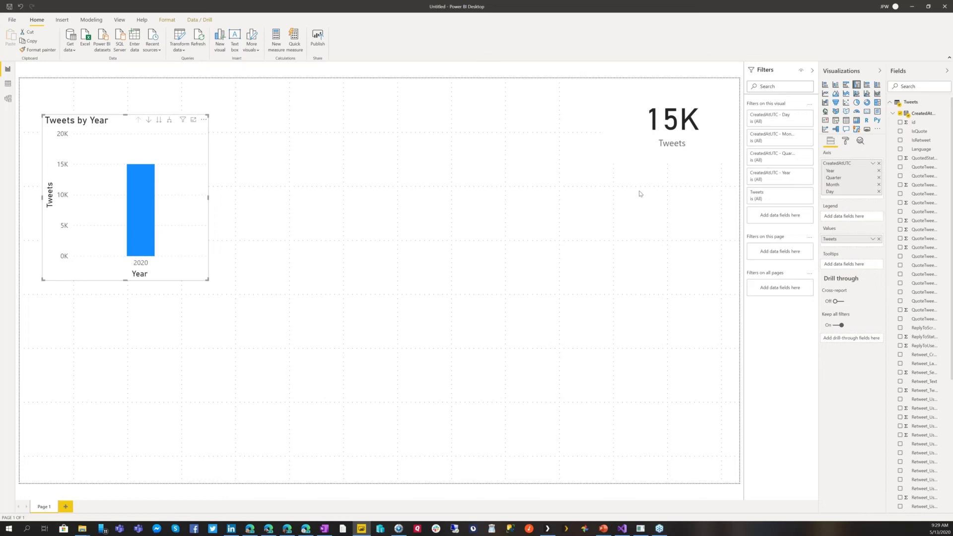
# Widen the column chart up to the Tweets card, and expand its date axis to day level with Quarter removed.
pyautogui.click(879, 178)
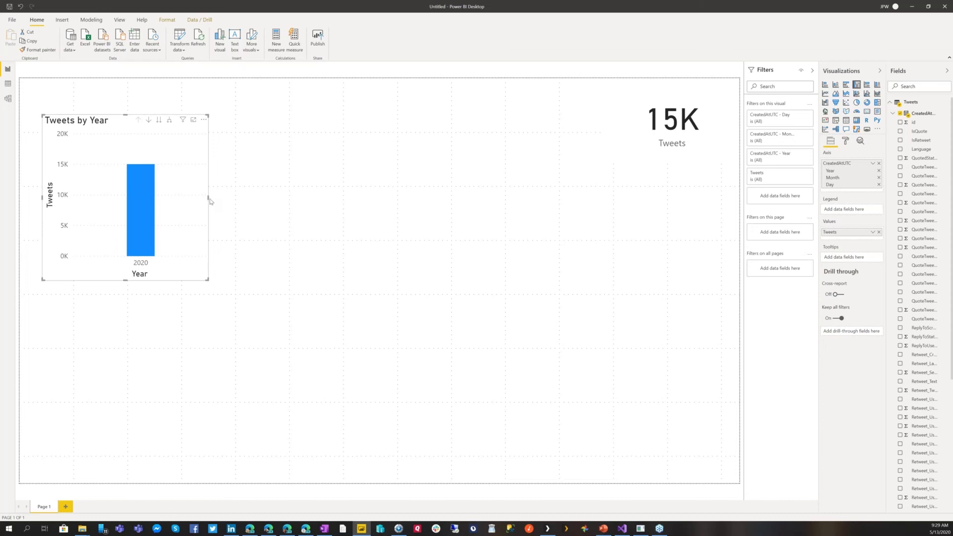
pyautogui.moveTo(209, 199); pyautogui.dragTo(631, 200)
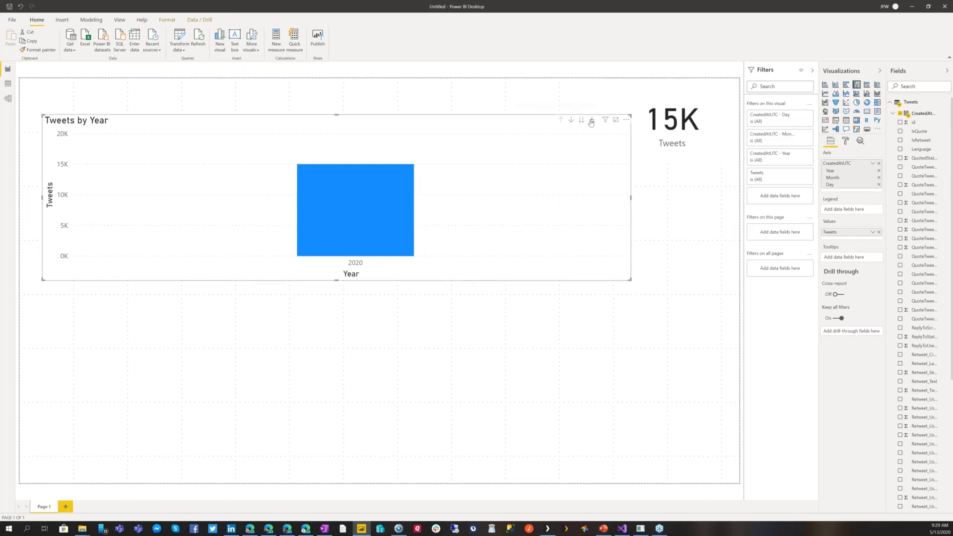
pyautogui.click(591, 122)
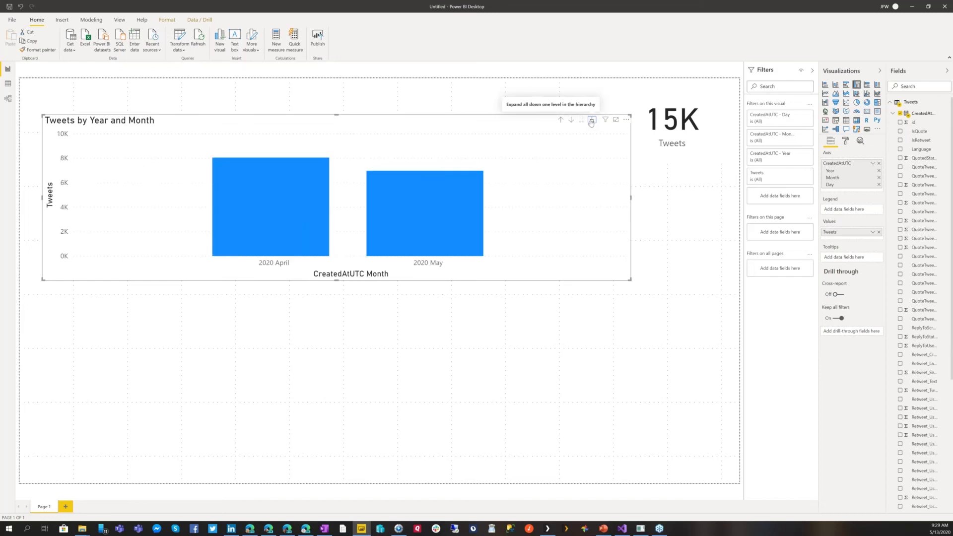
pyautogui.click(591, 123)
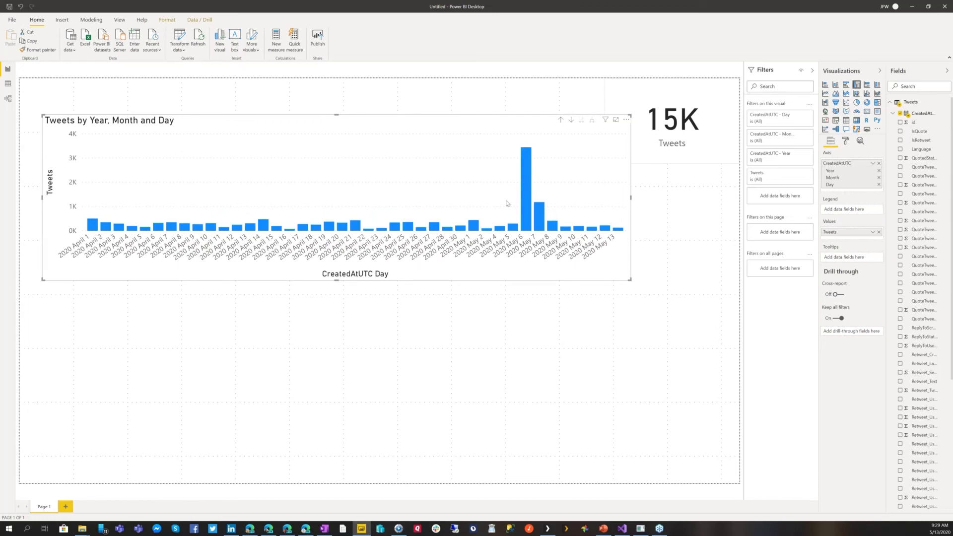
# Turn off concatenated labels on the column chart's X axis.
pyautogui.click(845, 141)
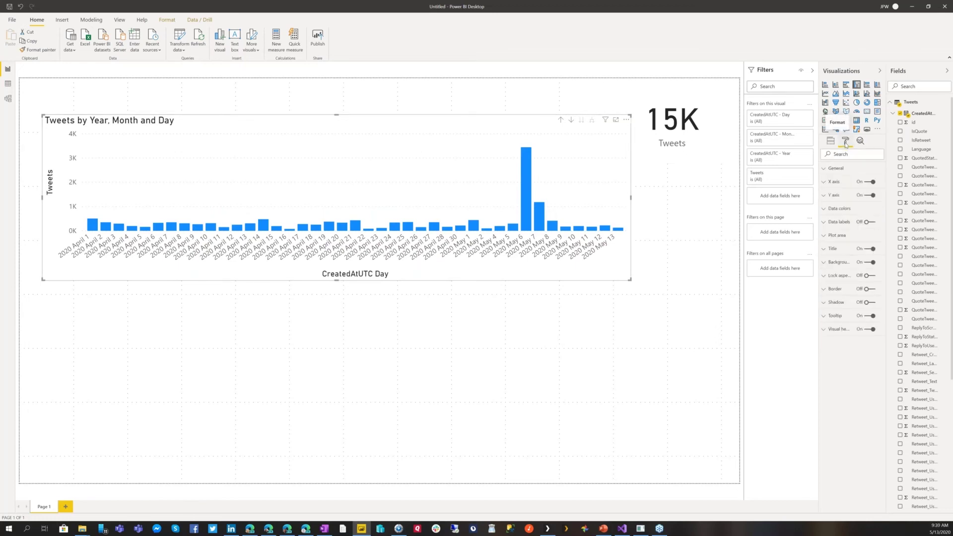
pyautogui.click(836, 182)
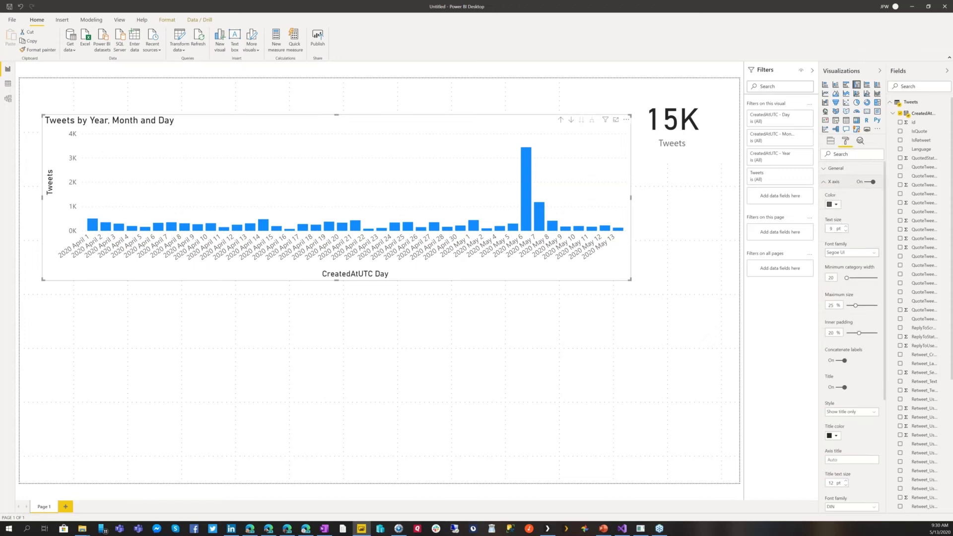
pyautogui.click(840, 361)
pyautogui.click(840, 361)
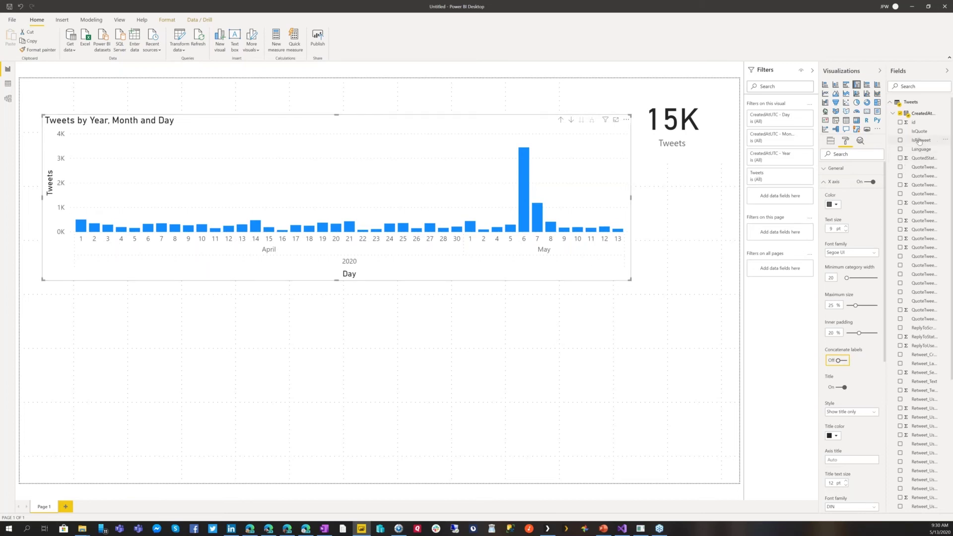
# Split the chart's columns by IsRetweet as the legend and change the visual to a stacked column chart.
pyautogui.click(831, 141)
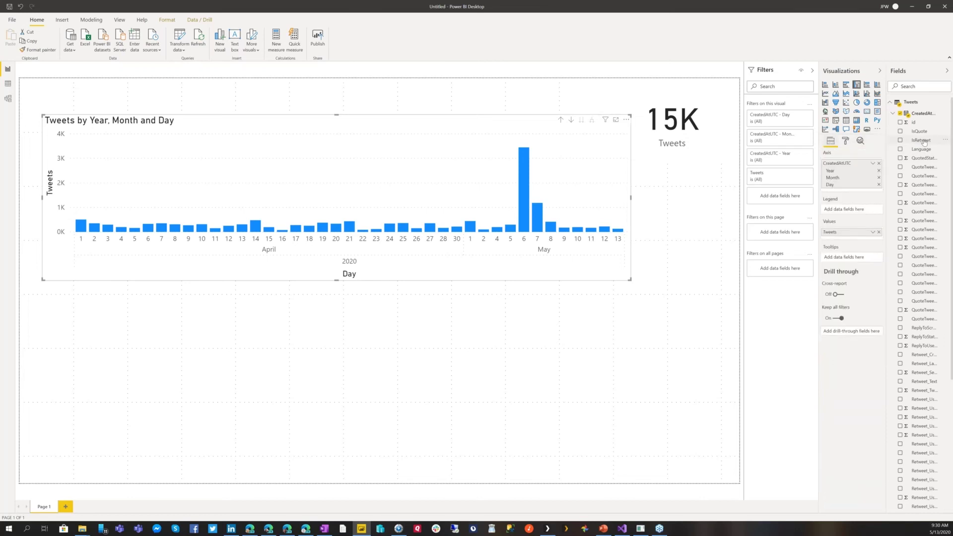
pyautogui.moveTo(921, 143); pyautogui.dragTo(859, 208)
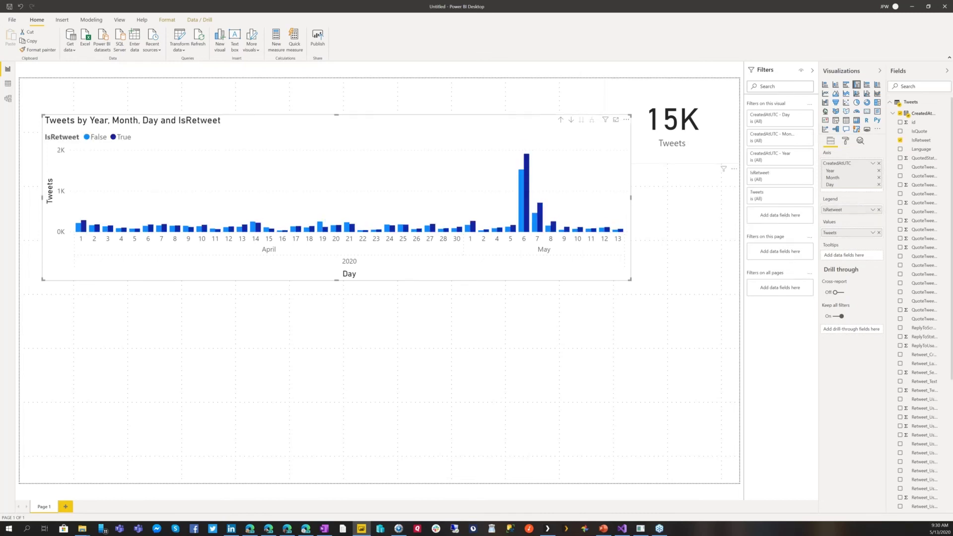
pyautogui.click(835, 85)
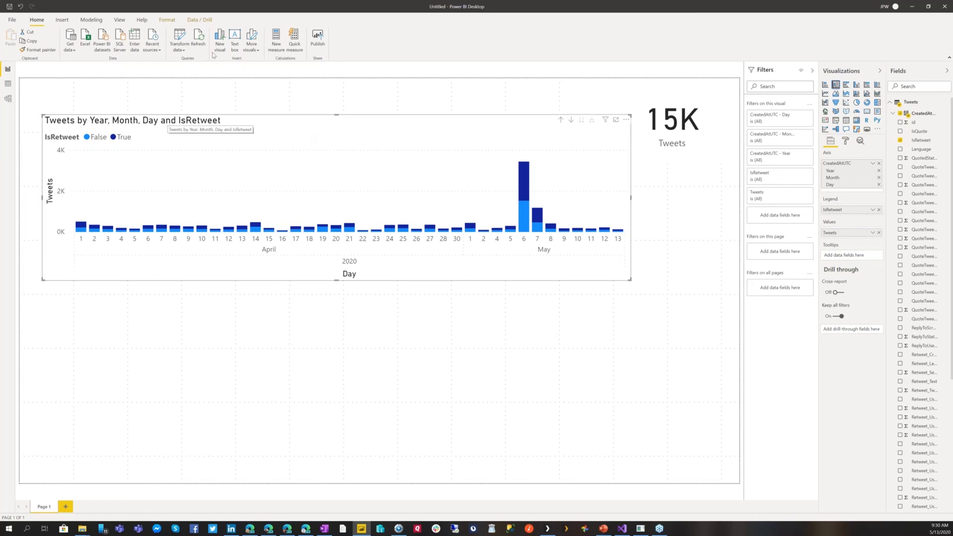
# Start publishing the report, cancel at the save request, and switch to the Dataflow Demos workspace in the Power BI service.
pyautogui.click(320, 37)
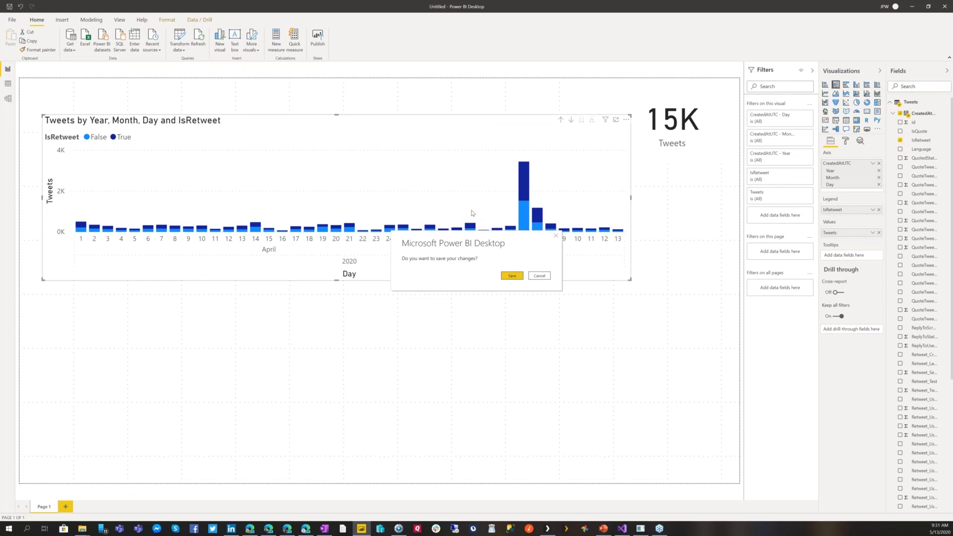
pyautogui.click(543, 278)
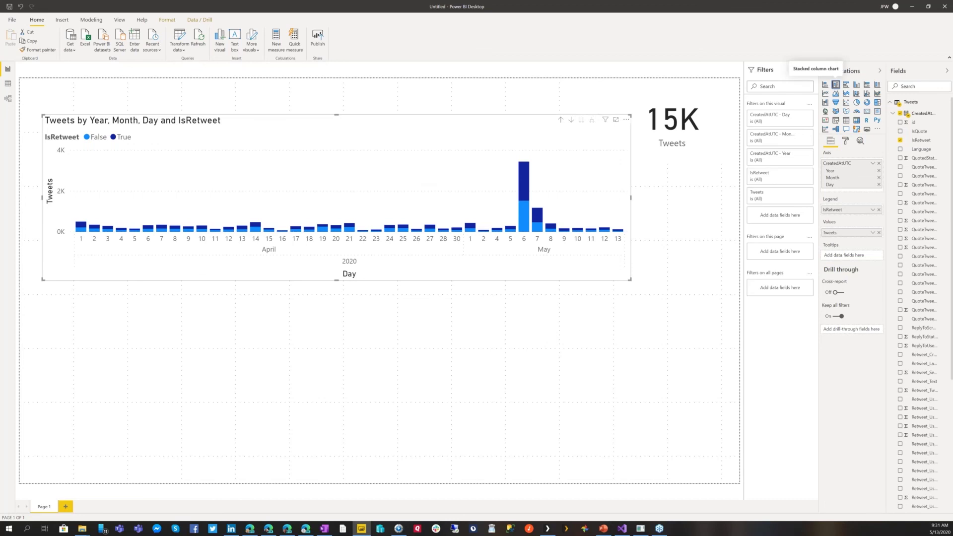
pyautogui.click(912, 7)
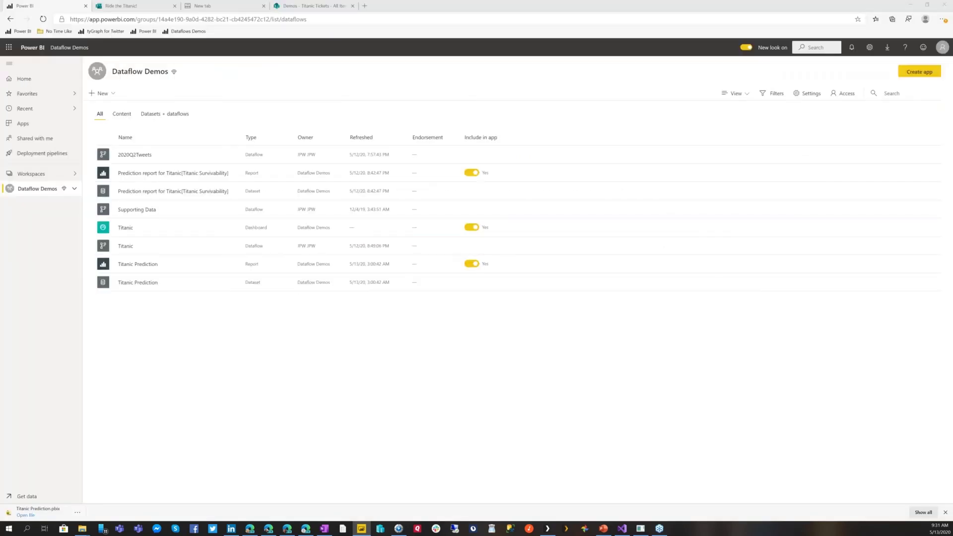